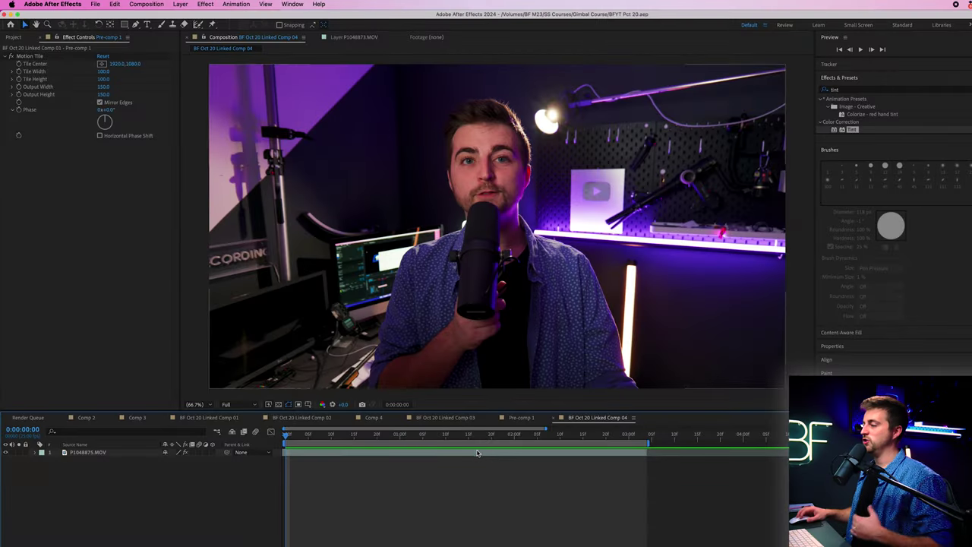
# Paint over the man in the P1048875.MOV layer with the Roto Brush, using a 123 px brush diameter
pyautogui.click(476, 453)
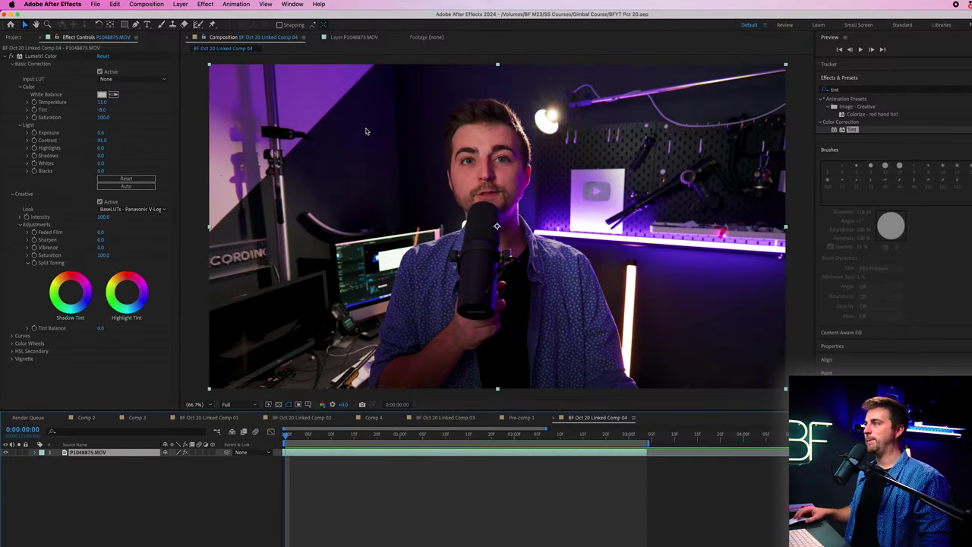
pyautogui.click(197, 25)
pyautogui.click(215, 26)
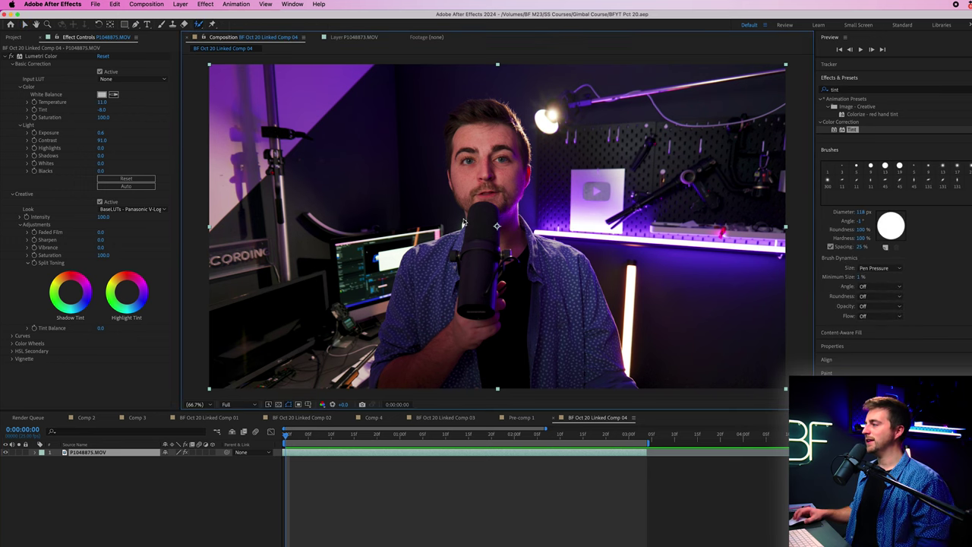
pyautogui.doubleClick(467, 226)
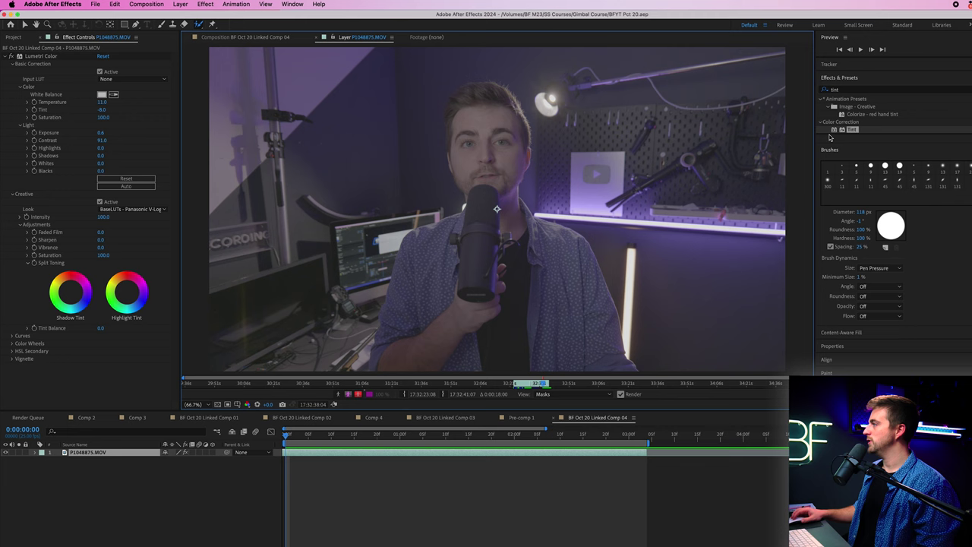
pyautogui.moveTo(861, 213)
pyautogui.mouseDown()
pyautogui.moveTo(834, 214)
pyautogui.moveTo(876, 214)
pyautogui.mouseUp()
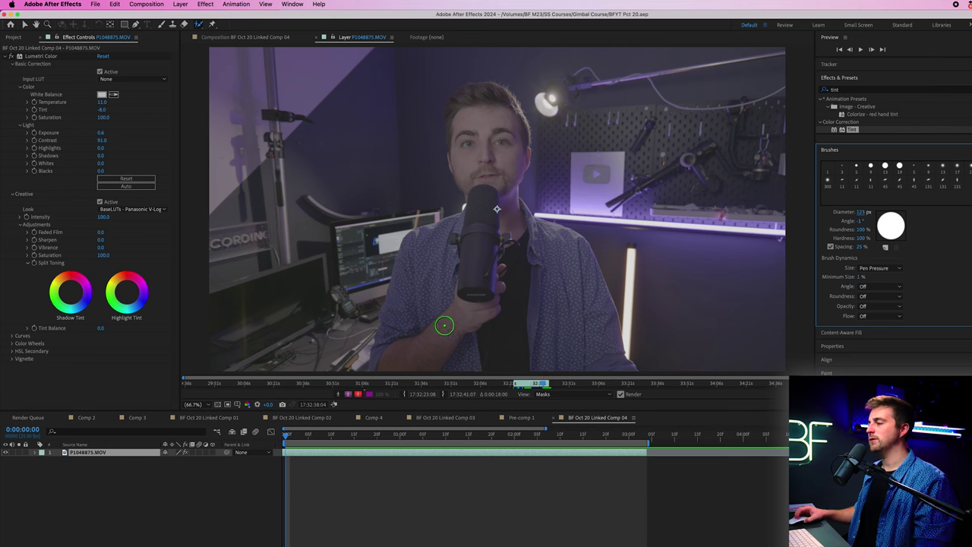
pyautogui.moveTo(390, 363)
pyautogui.mouseDown()
pyautogui.moveTo(404, 285)
pyautogui.moveTo(486, 201)
pyautogui.moveTo(466, 155)
pyautogui.moveTo(468, 114)
pyautogui.moveTo(492, 94)
pyautogui.moveTo(514, 140)
pyautogui.moveTo(507, 207)
pyautogui.moveTo(564, 240)
pyautogui.moveTo(604, 345)
pyautogui.moveTo(441, 350)
pyautogui.moveTo(553, 296)
pyautogui.moveTo(423, 335)
pyautogui.moveTo(400, 325)
pyautogui.moveTo(409, 258)
pyautogui.moveTo(472, 211)
pyautogui.mouseUp()
pyautogui.moveTo(483, 92)
pyautogui.mouseDown()
pyautogui.moveTo(465, 99)
pyautogui.moveTo(455, 121)
pyautogui.moveTo(460, 165)
pyautogui.mouseUp()
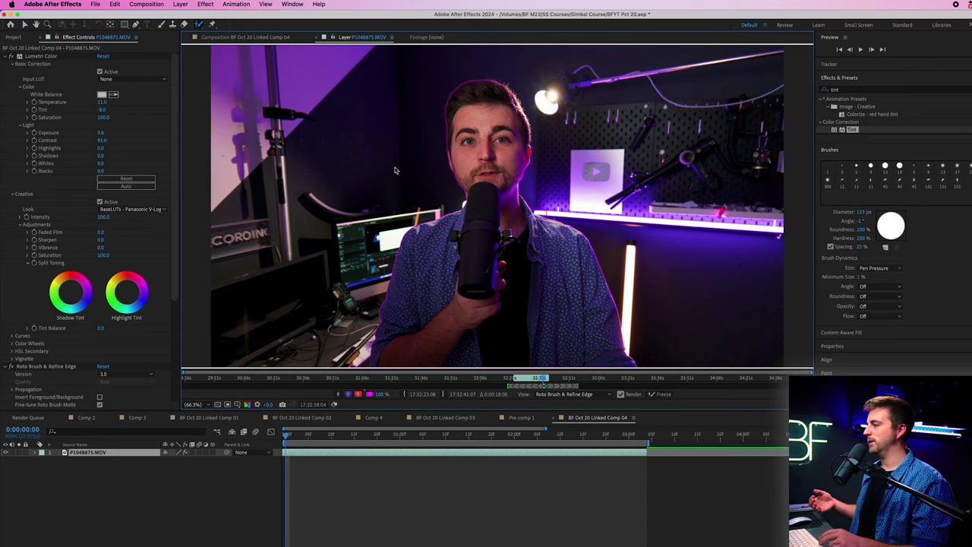
# Play and scrub through the Roto Brush propagation, and inspect the man's matte with the red alpha overlay
pyautogui.press('space')
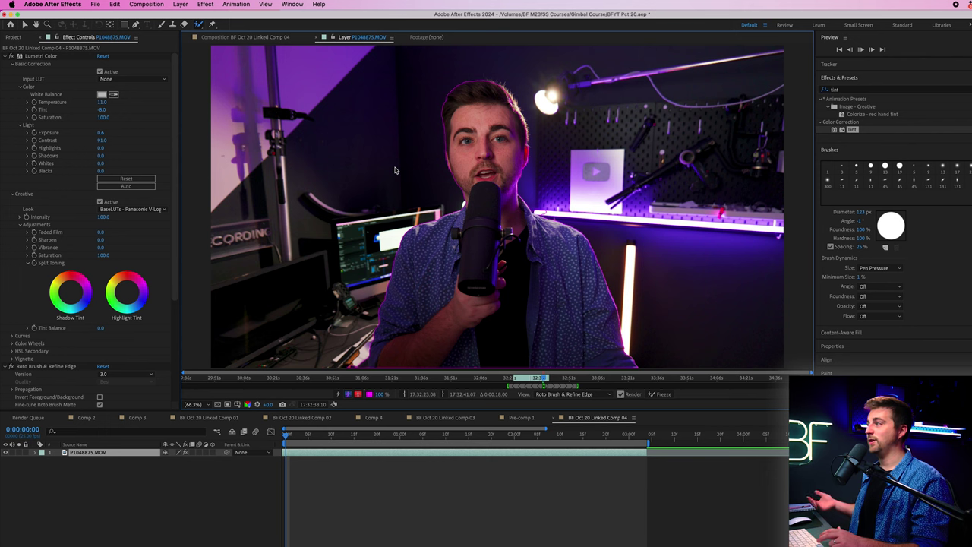
pyautogui.click(582, 434)
pyautogui.moveTo(584, 435); pyautogui.dragTo(245, 432)
pyautogui.press('space')
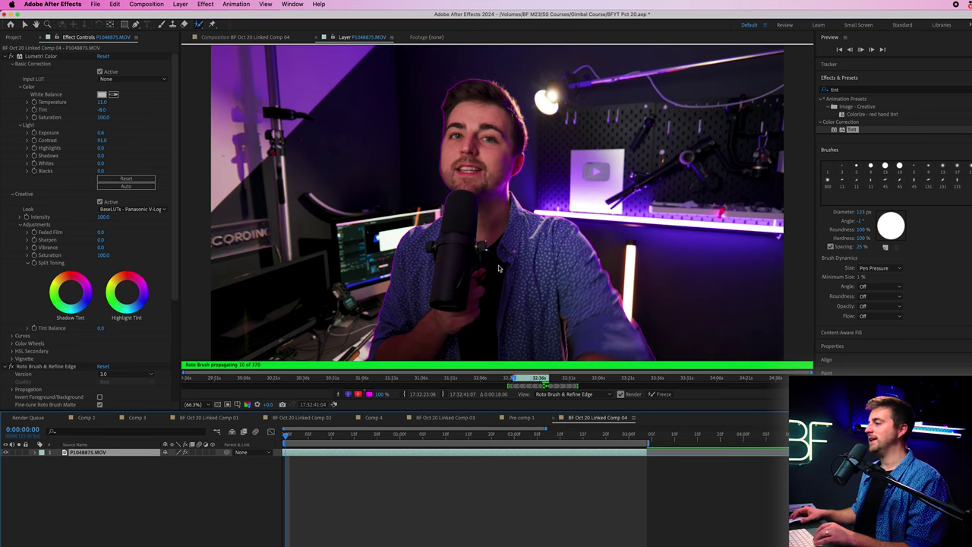
pyautogui.press('space')
pyautogui.click(360, 396)
pyautogui.click(359, 395)
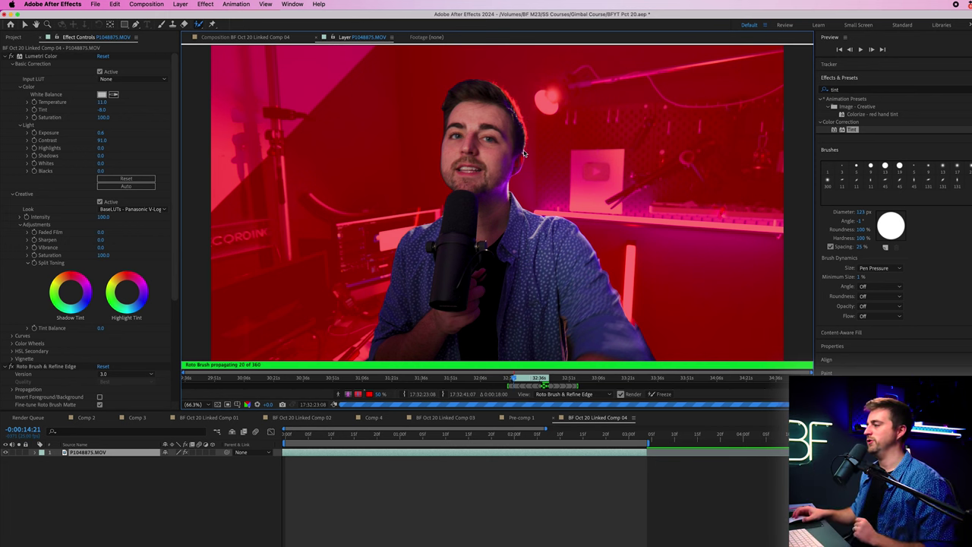
# Return to the BF Oct 20 Linked Comp 04 composition view at the first frame, collapsing the Lumetri Color settings
pyautogui.click(258, 38)
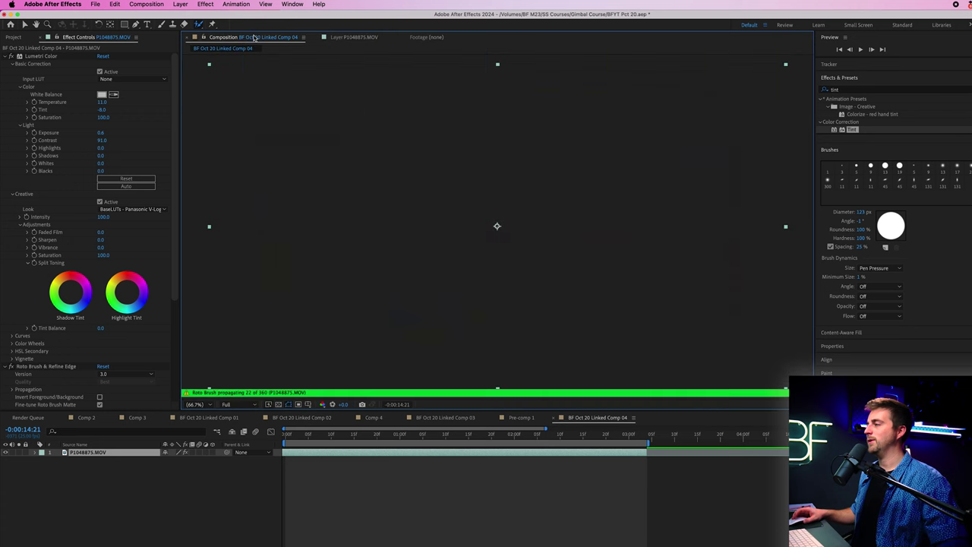
pyautogui.click(6, 56)
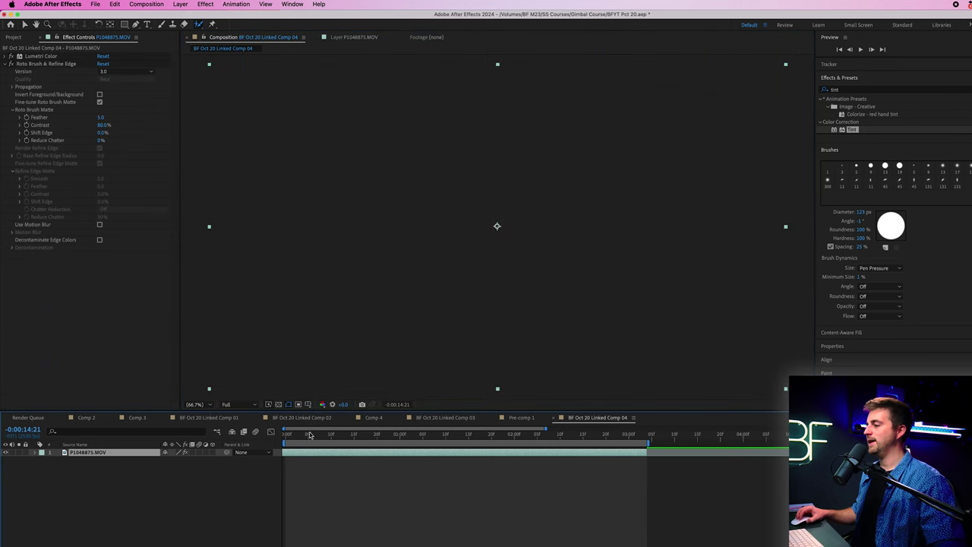
pyautogui.moveTo(310, 435); pyautogui.dragTo(253, 442)
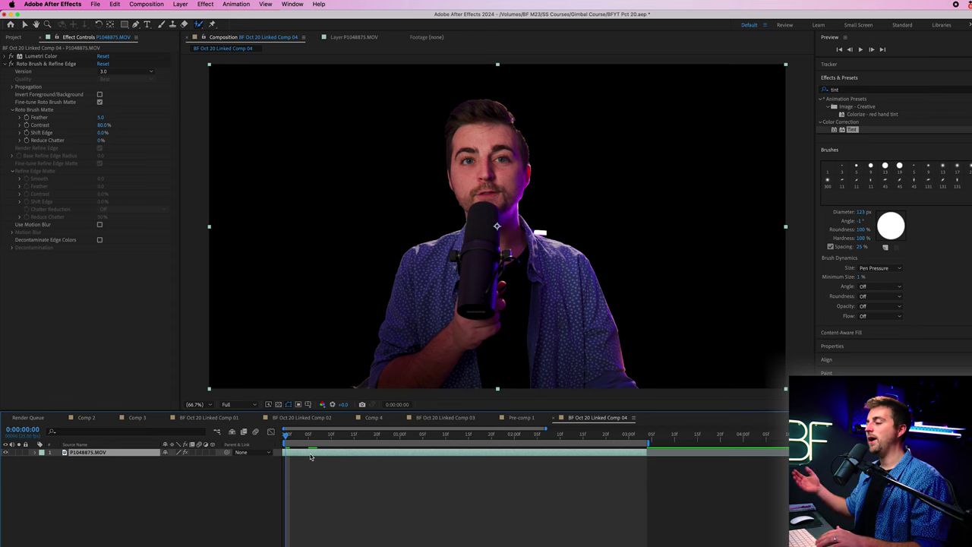
# Duplicate the P1048875.MOV layer and remove Roto Brush & Refine Edge from the lower copy
pyautogui.click(109, 456)
pyautogui.click(104, 454)
pyautogui.press('super+d')
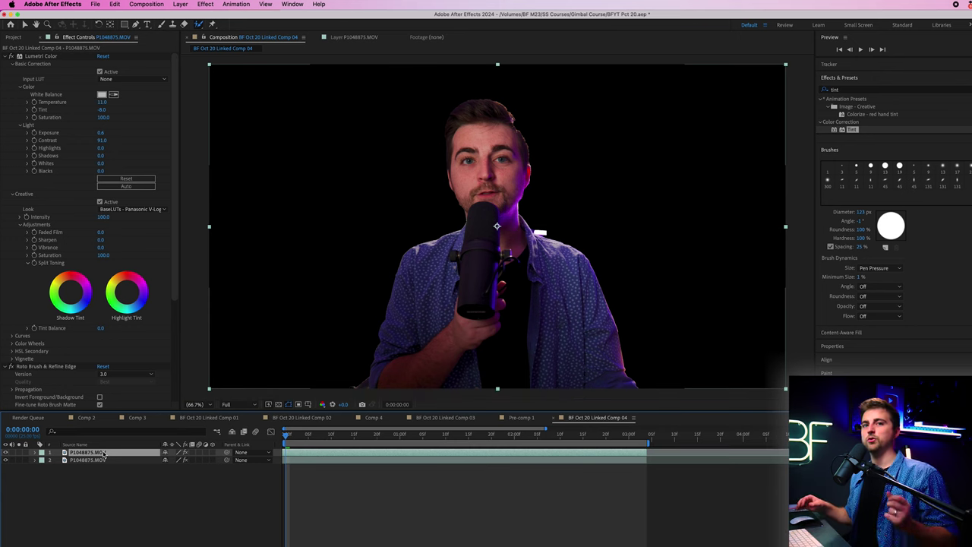
pyautogui.rightClick(103, 453)
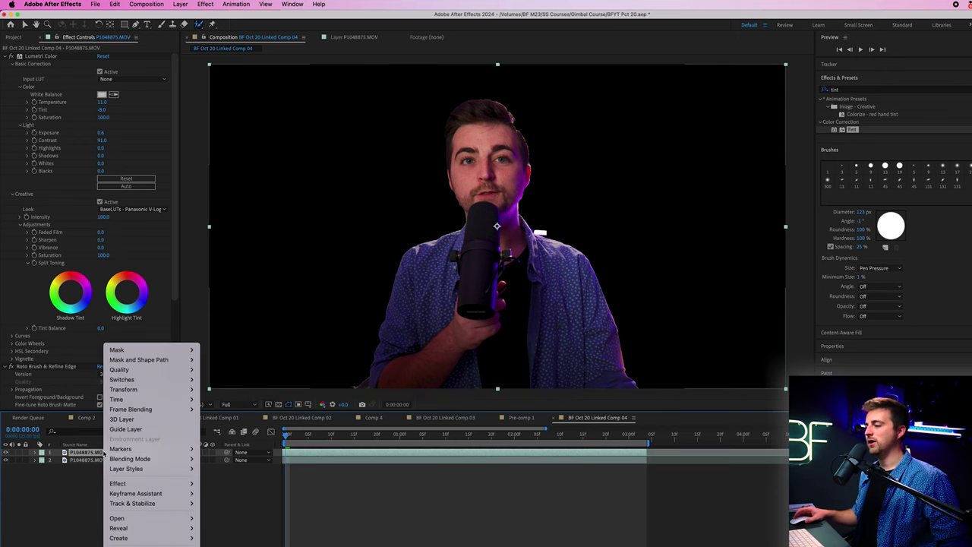
pyautogui.click(75, 496)
pyautogui.click(93, 460)
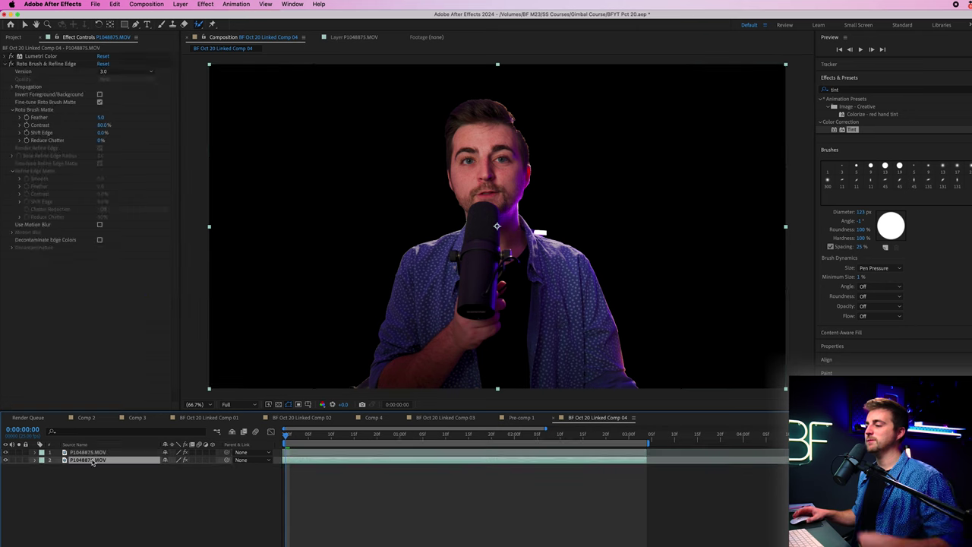
pyautogui.click(45, 64)
pyautogui.press('Delete')
# Duplicate the rotoscoped cutout layer again and lock the topmost copy
pyautogui.click(97, 453)
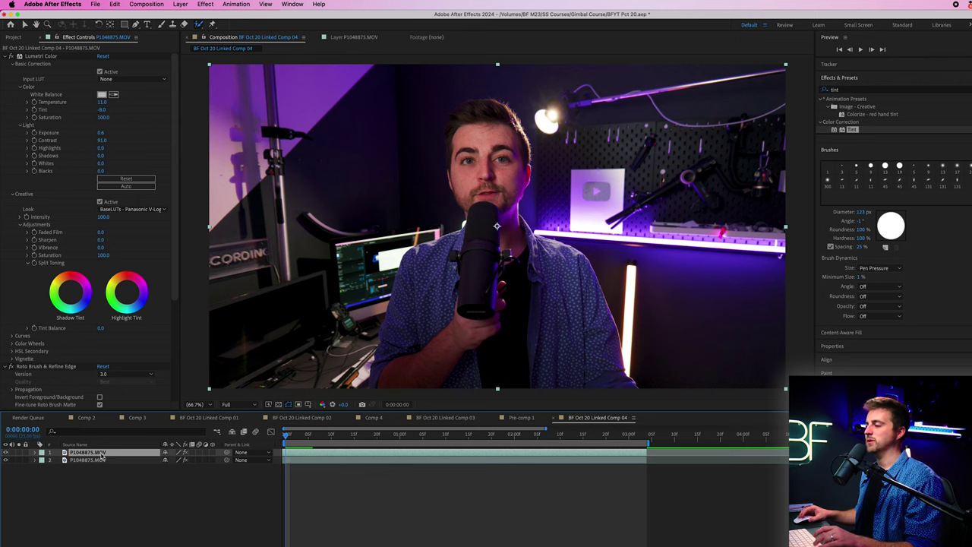
pyautogui.press('super+d')
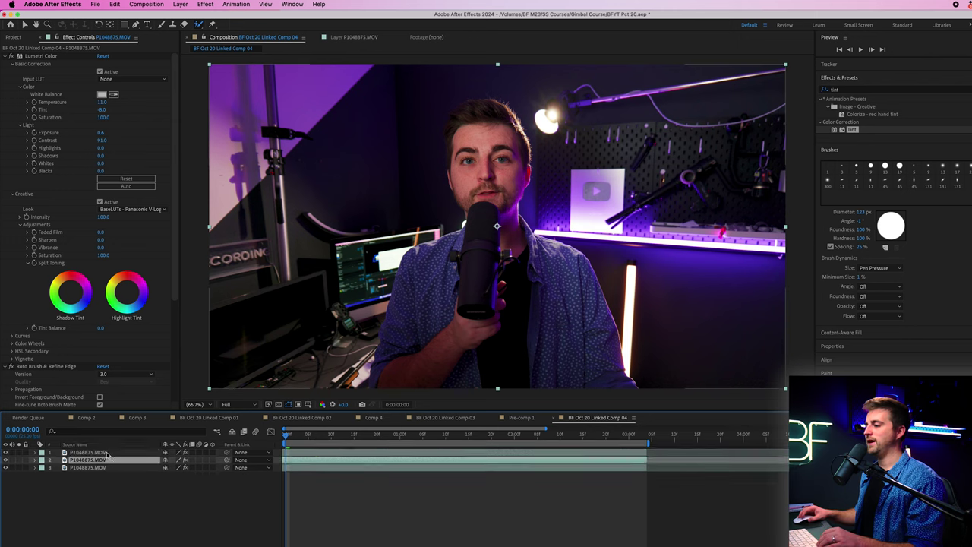
pyautogui.click(25, 453)
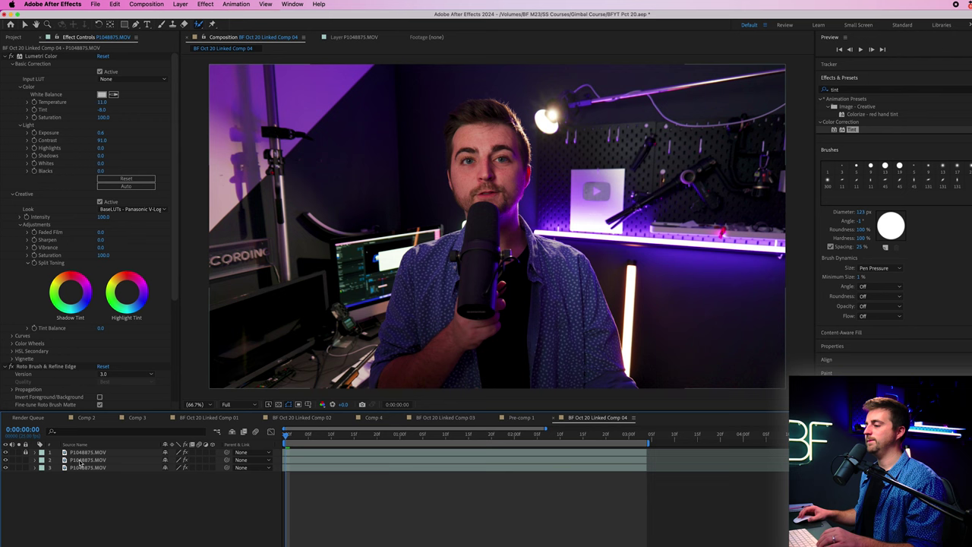
# Shift the middle cutout layer slightly to the left, behind the man
pyautogui.click(86, 460)
pyautogui.press('v')
pyautogui.moveTo(504, 276)
pyautogui.mouseDown()
pyautogui.moveTo(492, 288)
pyautogui.moveTo(501, 286)
pyautogui.moveTo(494, 273)
pyautogui.mouseUp()
# Apply the Levels effect to the middle cutout layer and set its Input White to -530.4
pyautogui.click(853, 90)
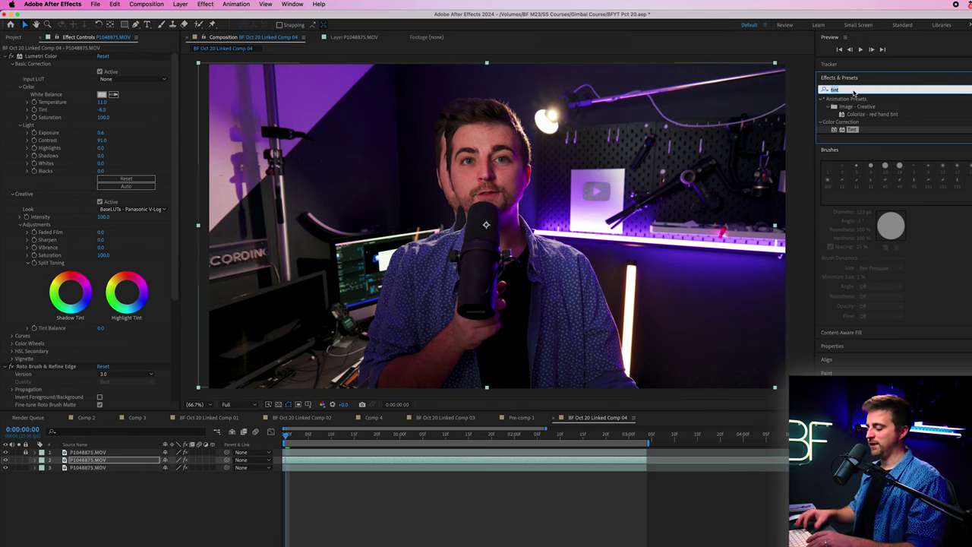
pyautogui.write('leve')
pyautogui.moveTo(858, 147); pyautogui.dragTo(98, 462)
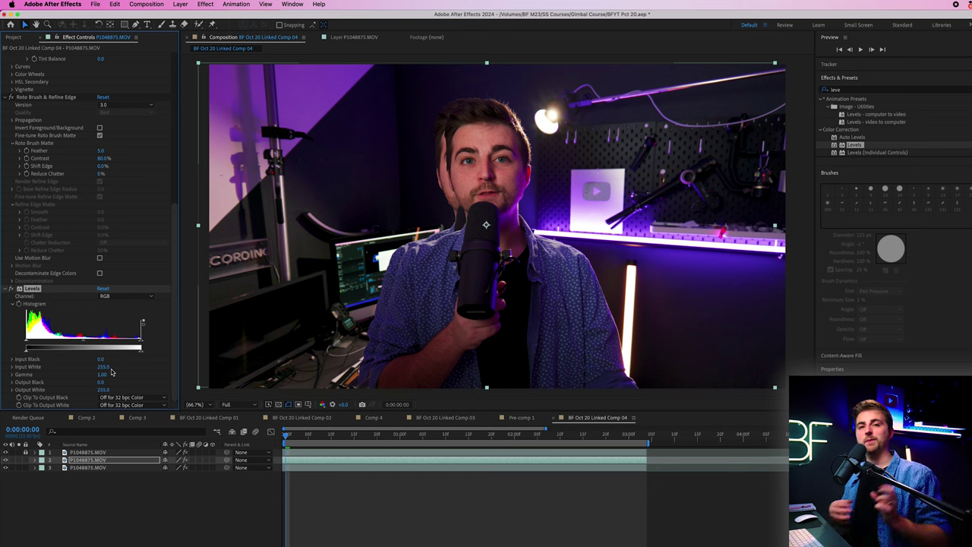
pyautogui.moveTo(111, 371); pyautogui.dragTo(241, 374)
pyautogui.moveTo(152, 375); pyautogui.dragTo(1, 405)
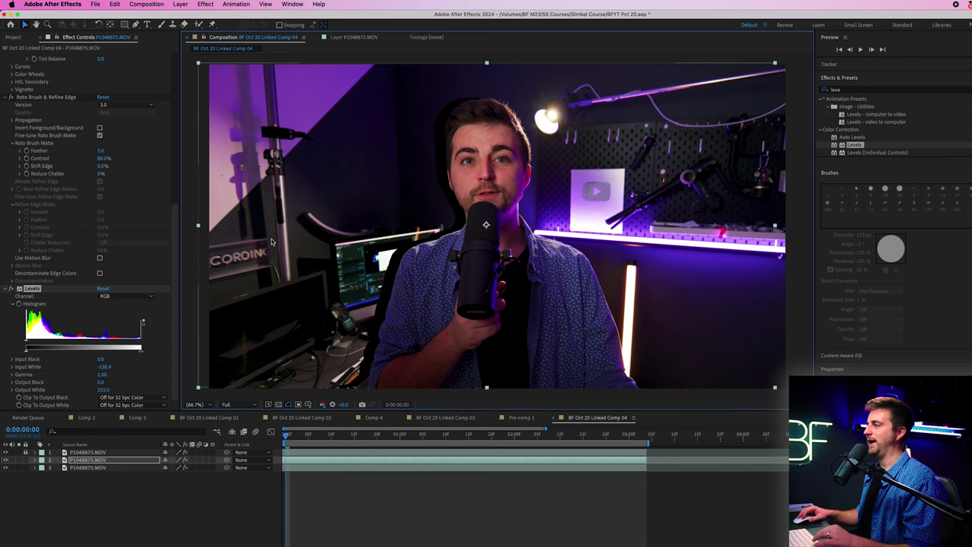
# Solo the middle layer over the transparency grid, preview its black silhouette, and restore the normal view
pyautogui.click(18, 459)
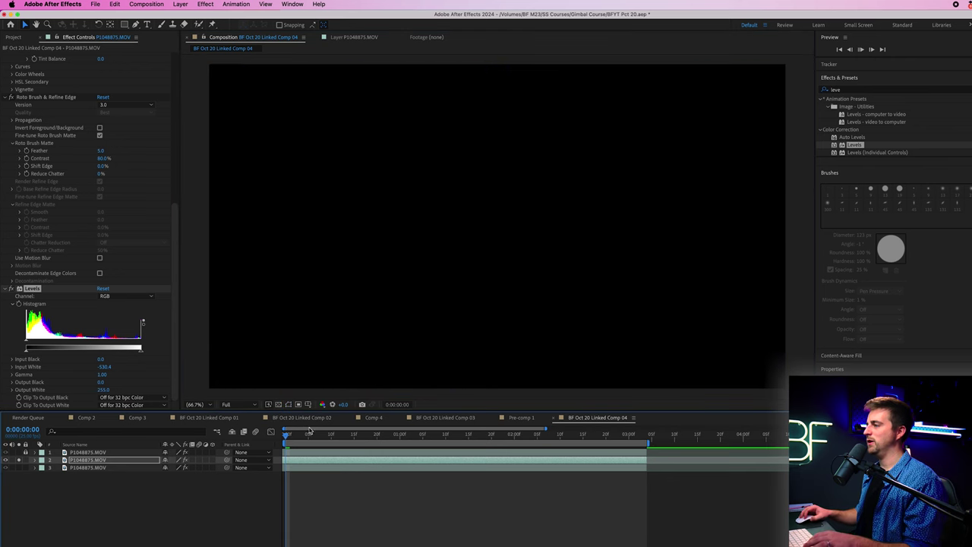
pyautogui.click(276, 405)
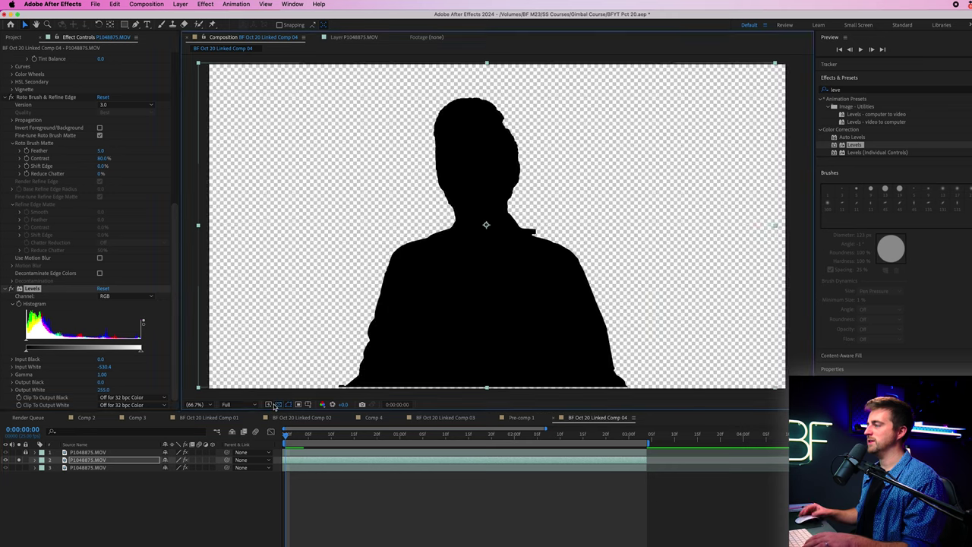
pyautogui.press('space')
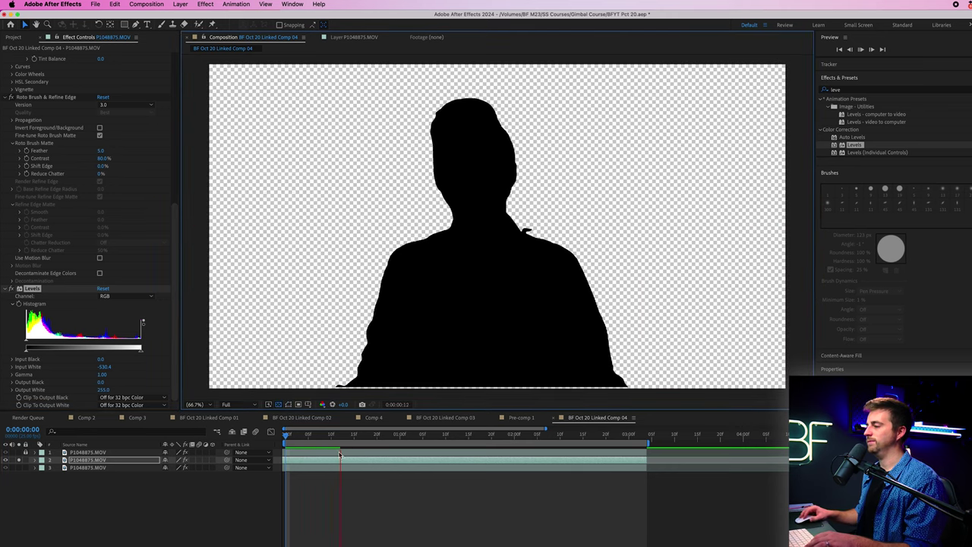
pyautogui.press('space')
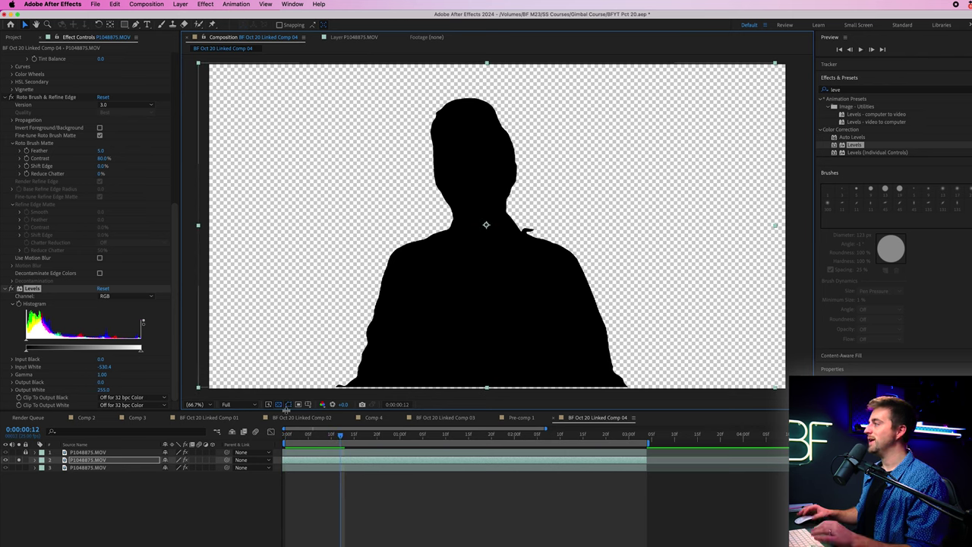
pyautogui.click(280, 405)
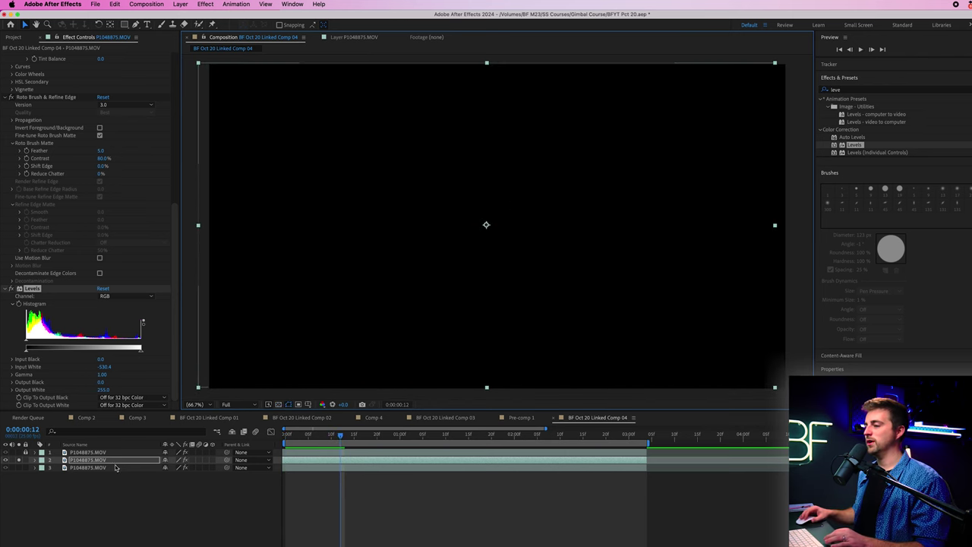
pyautogui.click(22, 461)
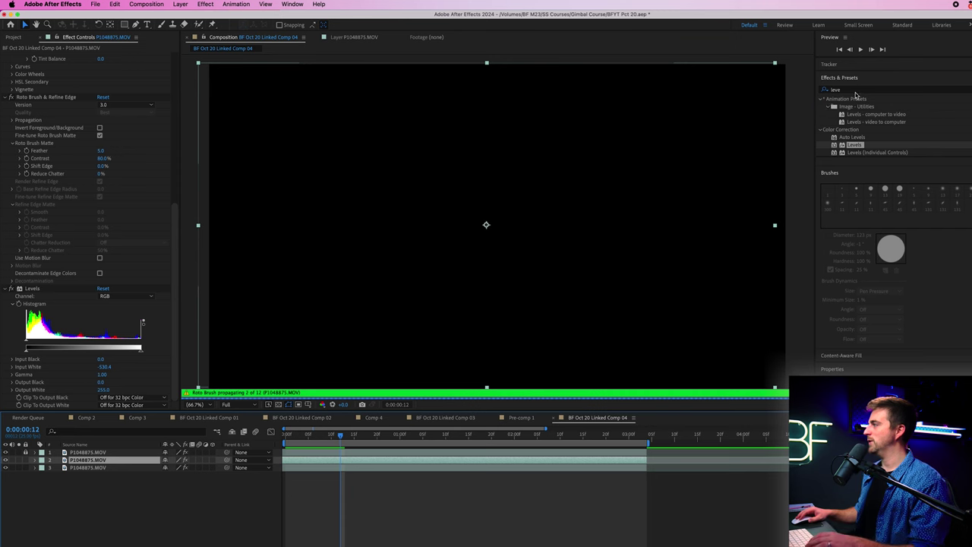
# Apply the 4-Color Gradient effect to the middle cutout layer
pyautogui.click(856, 91)
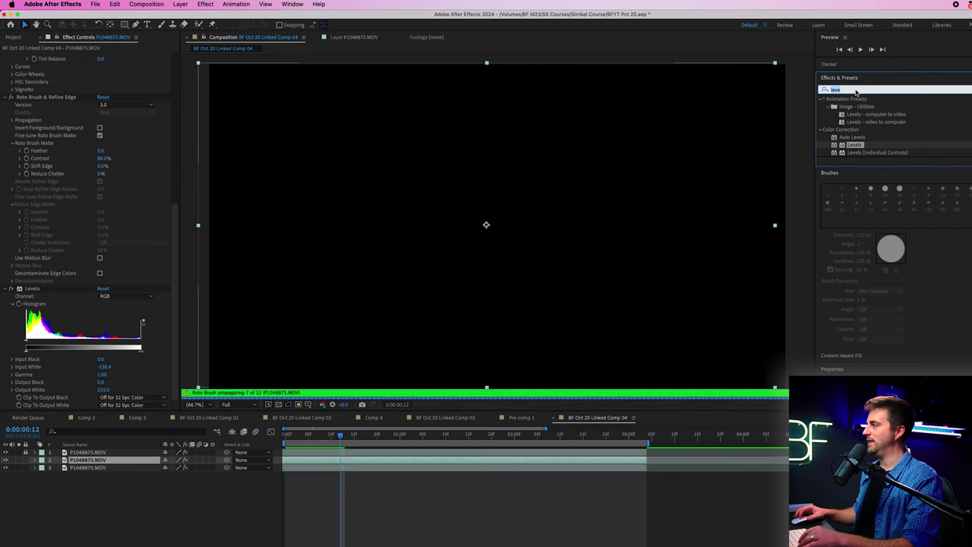
pyautogui.write('4')
pyautogui.moveTo(857, 175); pyautogui.dragTo(107, 467)
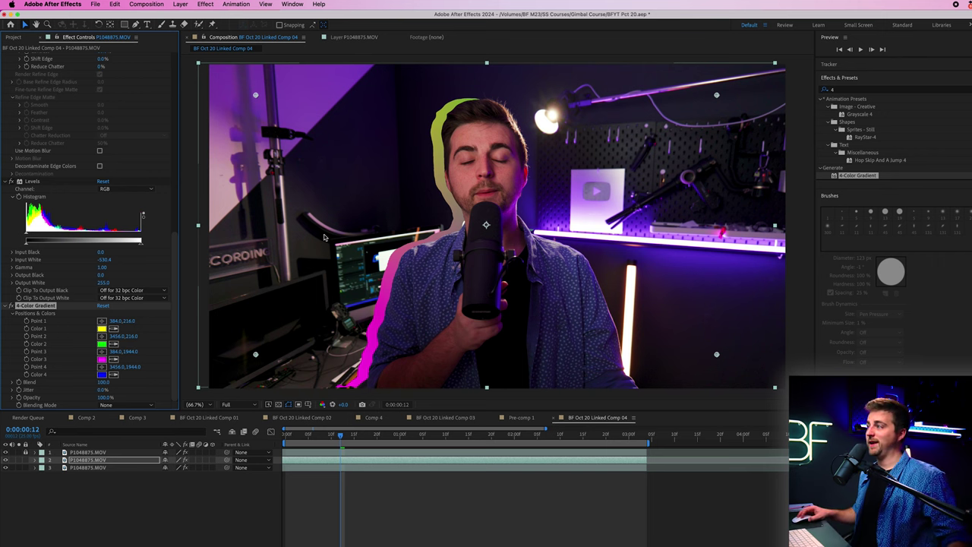
# Change the gradient's Color 4 to light purple and its Color 2 to light orange
pyautogui.click(103, 374)
pyautogui.click(535, 286)
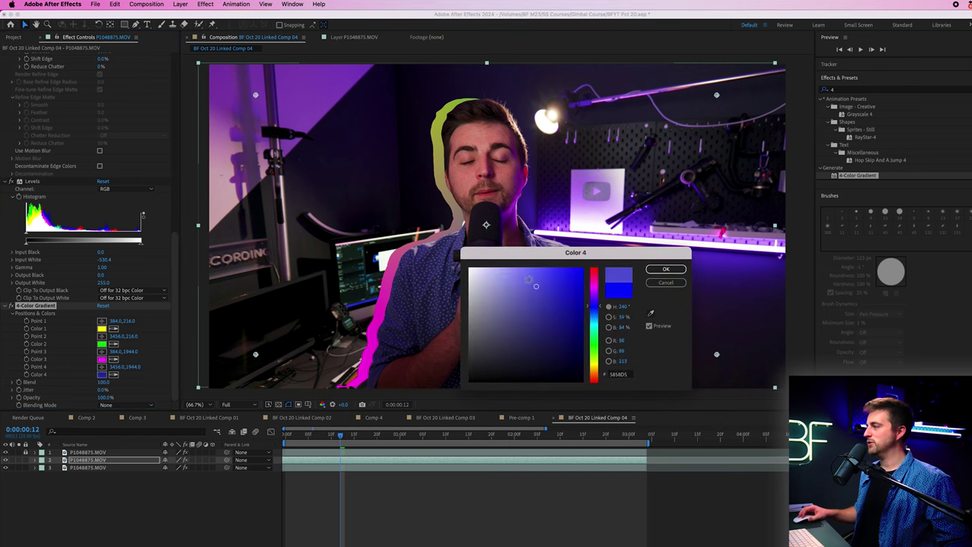
pyautogui.click(666, 269)
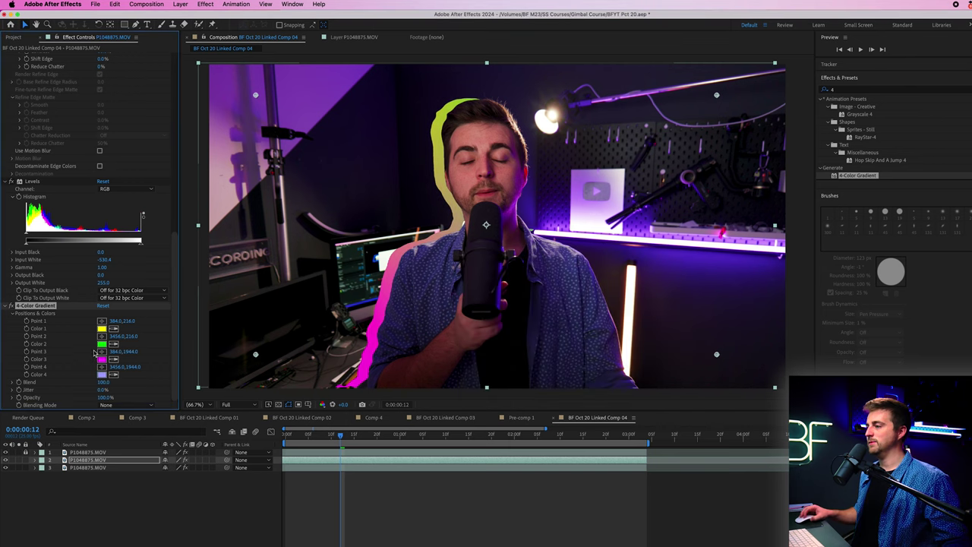
pyautogui.click(101, 344)
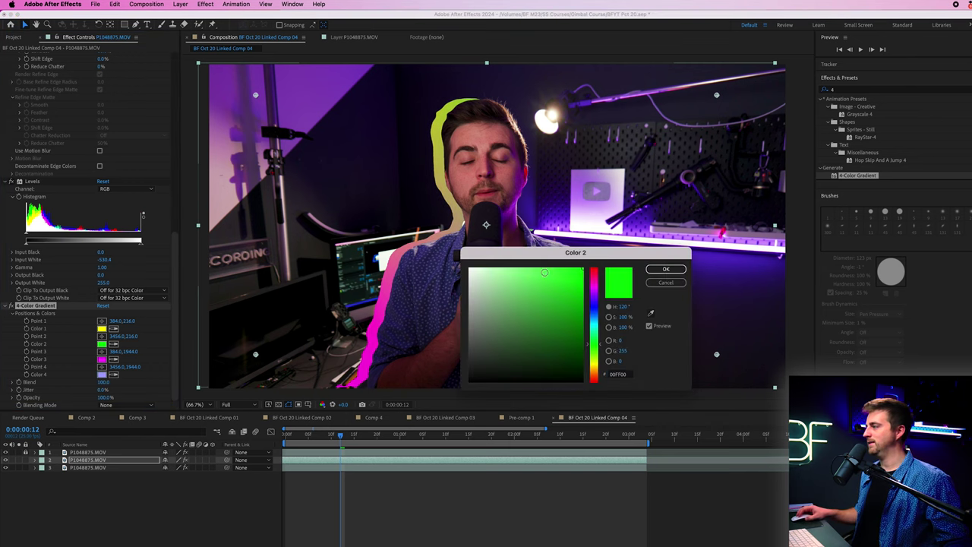
pyautogui.click(531, 269)
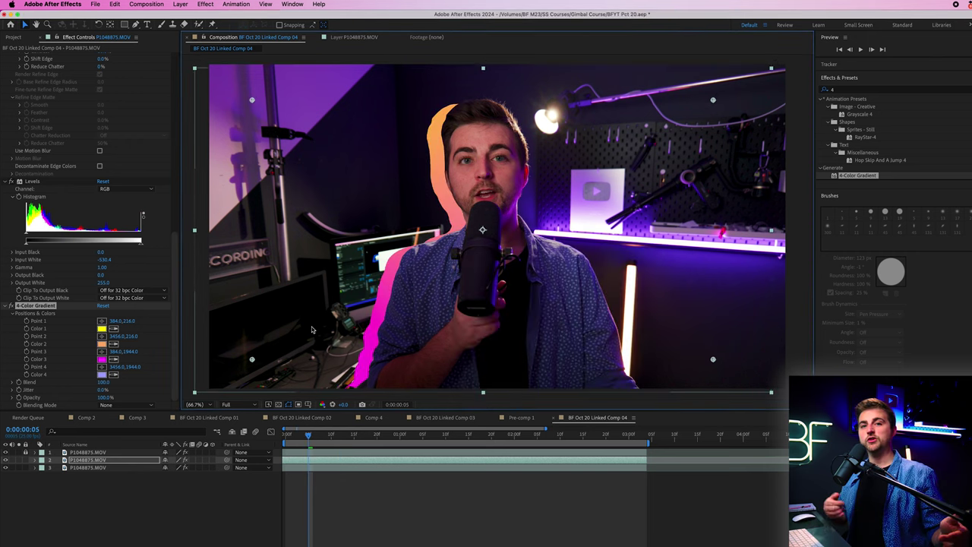
# Duplicate the gradient silhouette layer and shift the lower copy left to position 1736, 1104
pyautogui.click(101, 460)
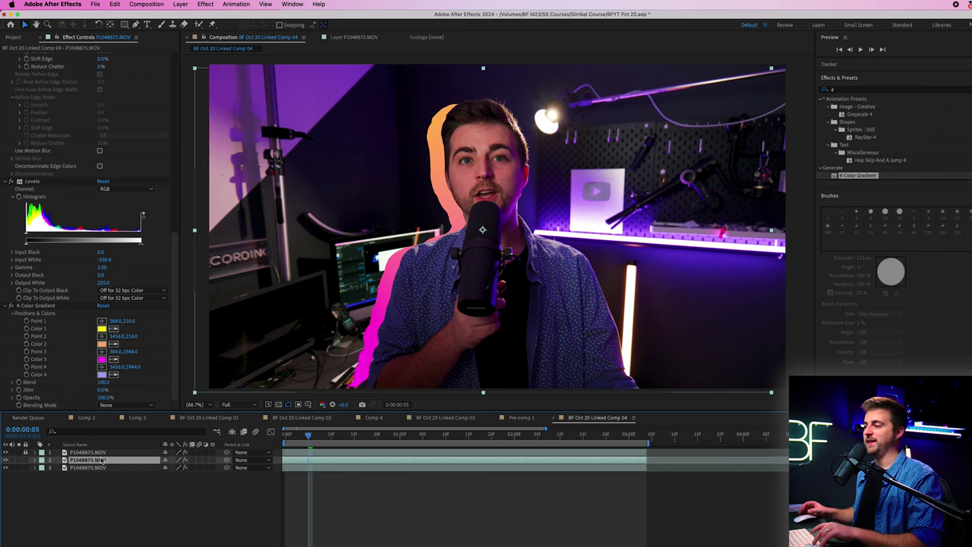
pyautogui.click(101, 467)
pyautogui.hotkey('ctrl', 'd')
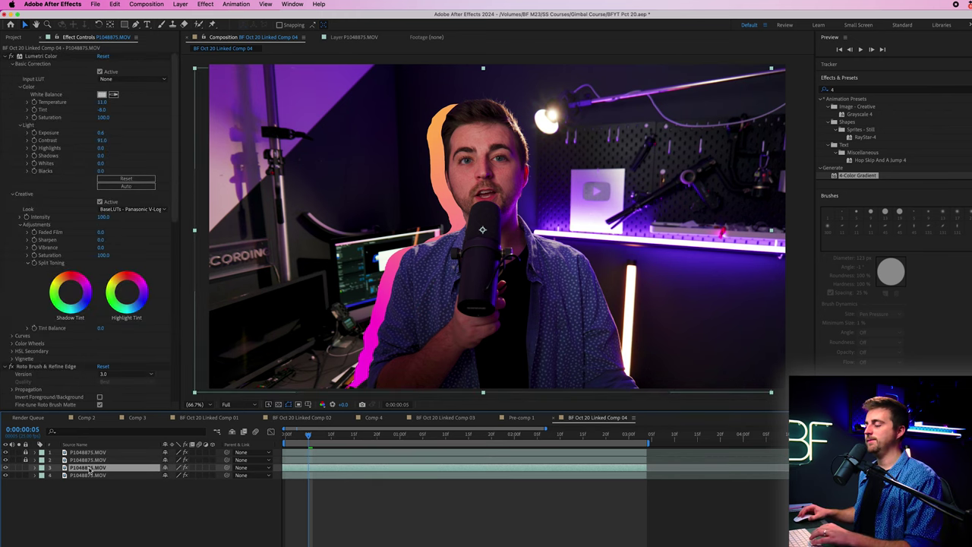
pyautogui.press('p')
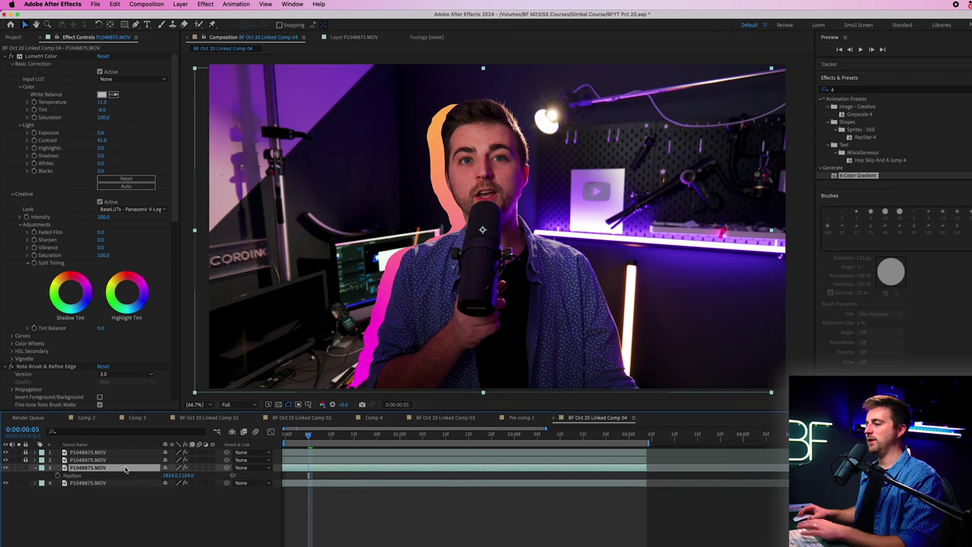
pyautogui.moveTo(164, 475); pyautogui.dragTo(133, 477)
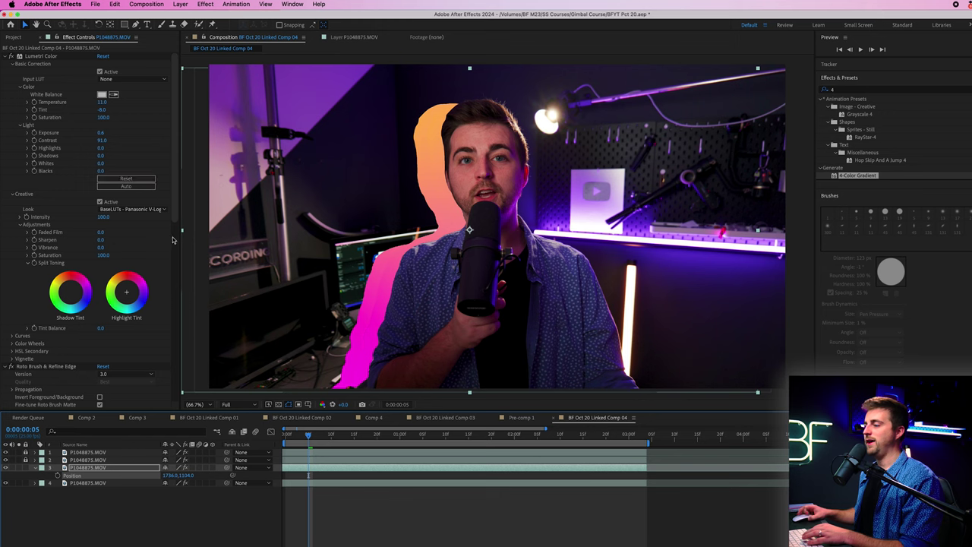
# Set the lower silhouette's 4-Color Gradient to blue (0025FF) for Color 1 and light blue (71CAFB) for Color 2
pyautogui.scroll(-10, 173, 241)
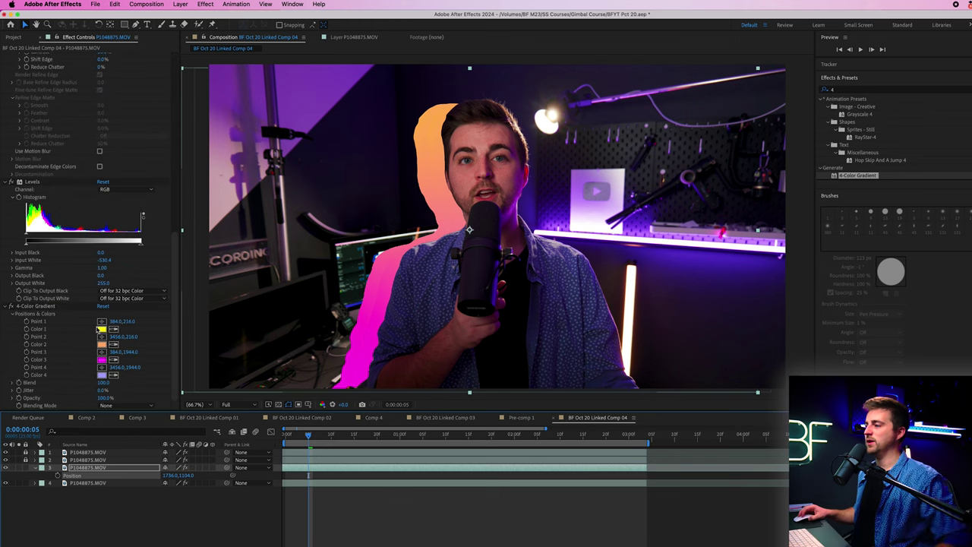
pyautogui.click(101, 329)
pyautogui.click(589, 322)
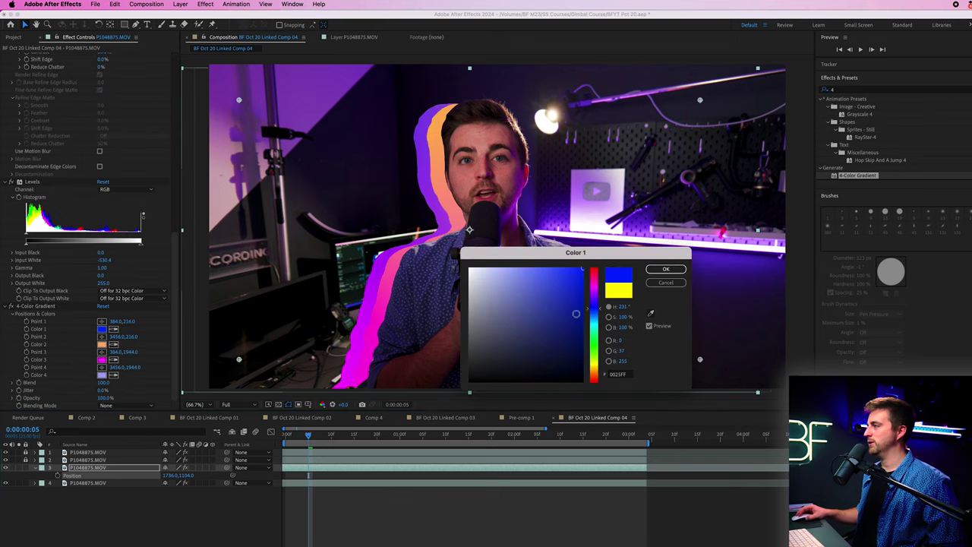
pyautogui.click(665, 269)
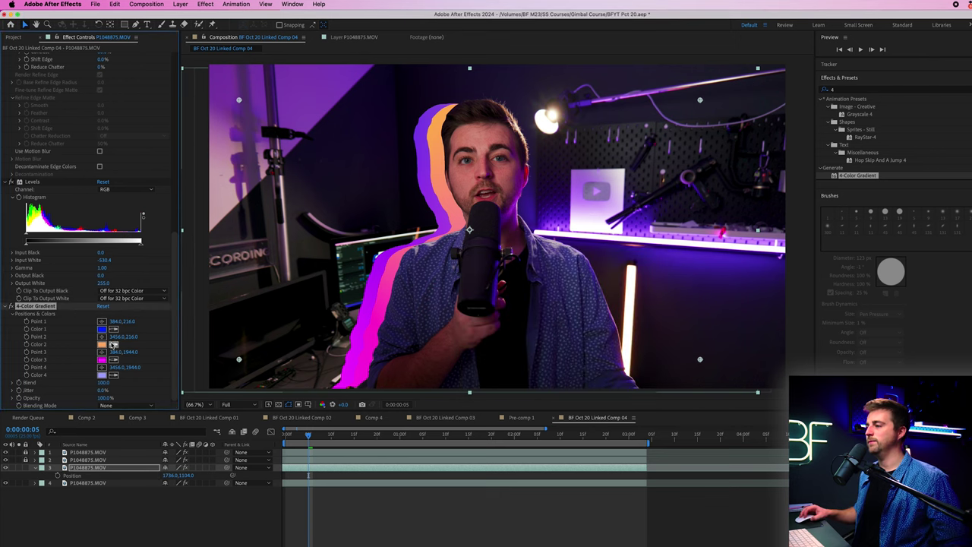
pyautogui.click(102, 345)
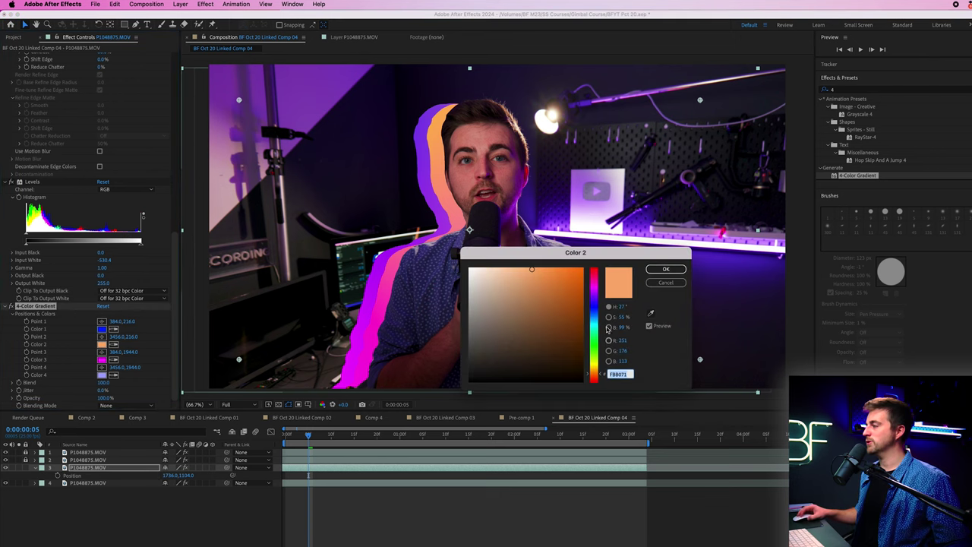
pyautogui.moveTo(596, 343); pyautogui.dragTo(595, 317)
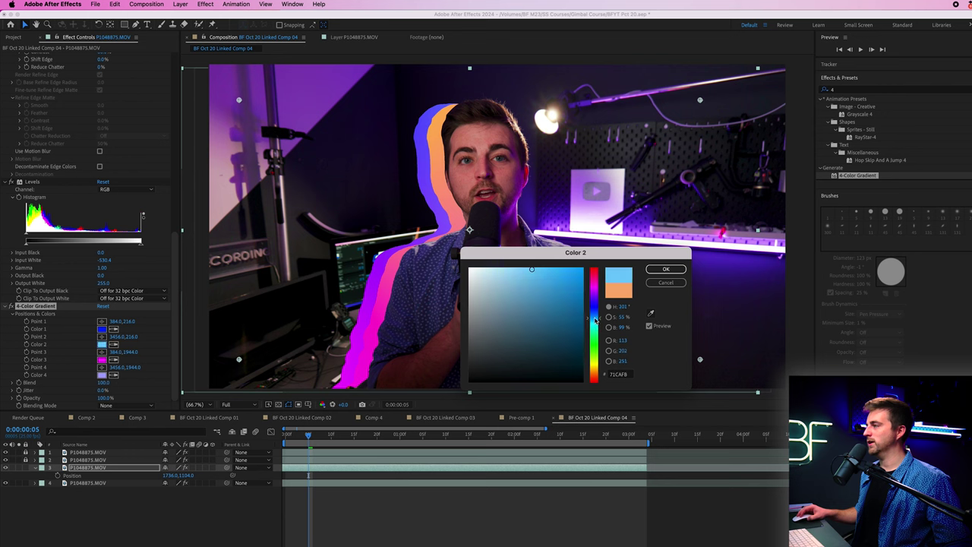
pyautogui.click(662, 271)
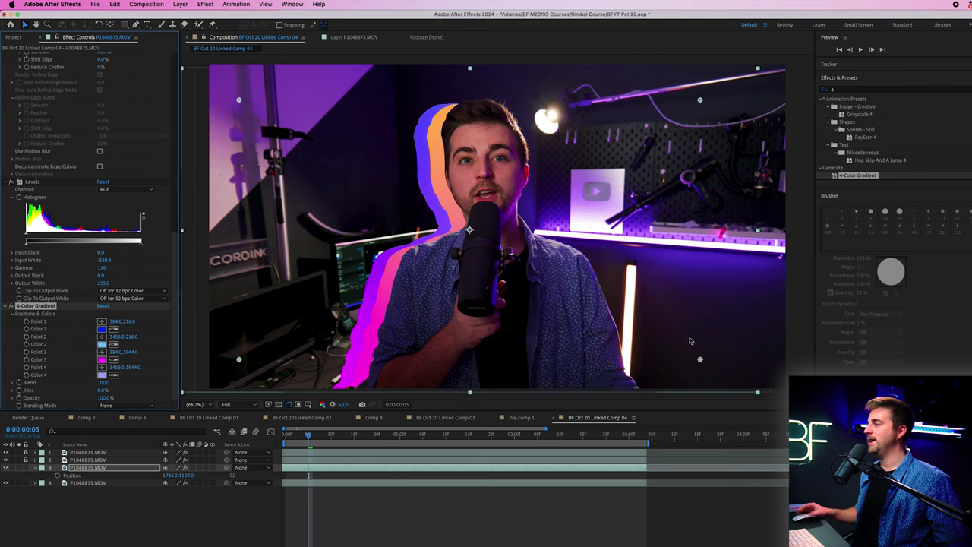
# Reposition both silhouettes behind the man, the upper one at 1806, 1140 and the lower one at 1712, 1188
pyautogui.moveTo(394, 252); pyautogui.dragTo(367, 242)
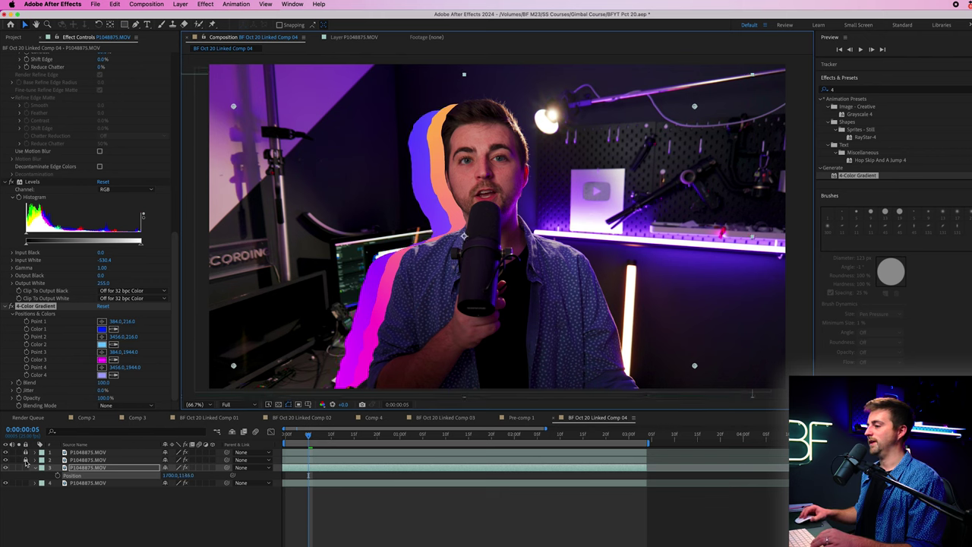
pyautogui.click(87, 459)
pyautogui.moveTo(398, 267); pyautogui.dragTo(403, 261)
pyautogui.click(102, 466)
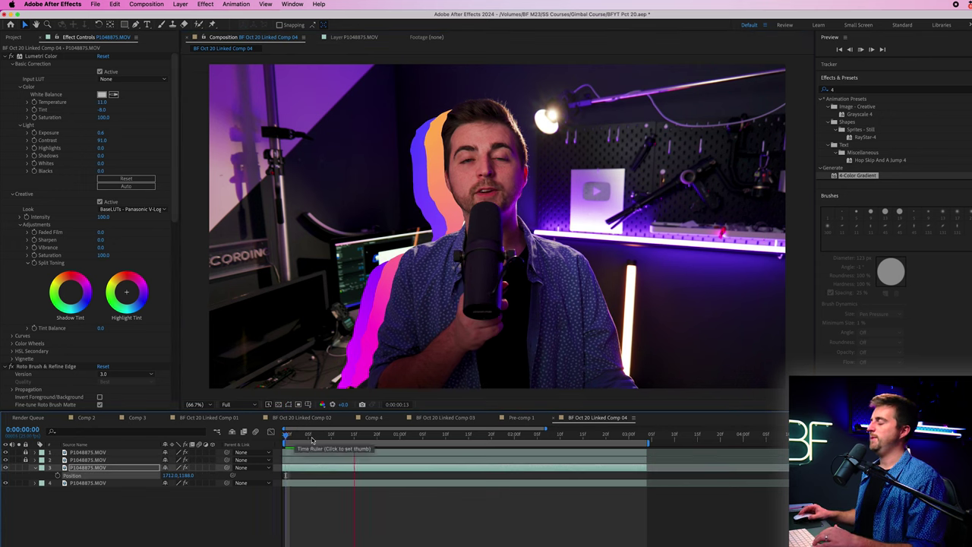
# Play back the composition from the start to check the two offset silhouettes in motion
pyautogui.press('space')
pyautogui.moveTo(350, 435); pyautogui.dragTo(245, 448)
pyautogui.press('space')
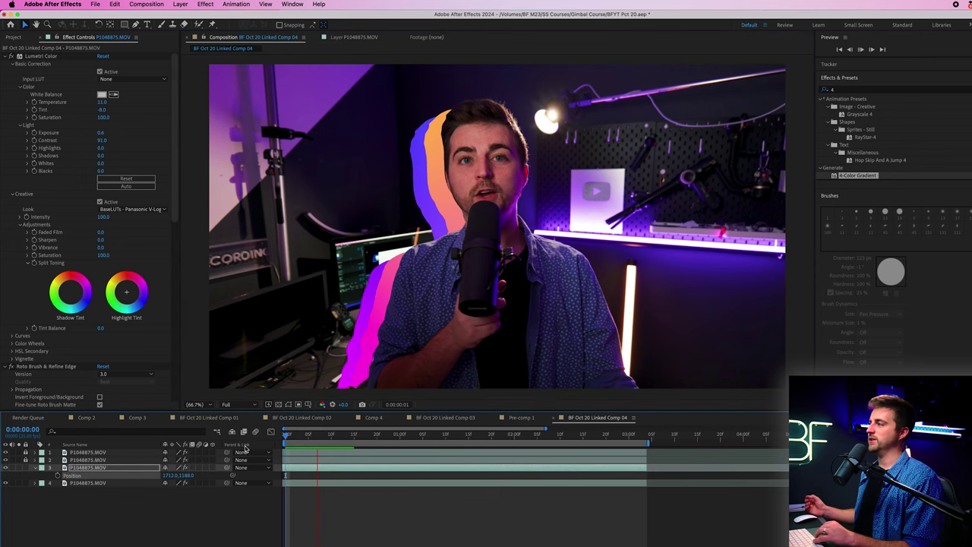
pyautogui.moveTo(343, 439); pyautogui.dragTo(282, 440)
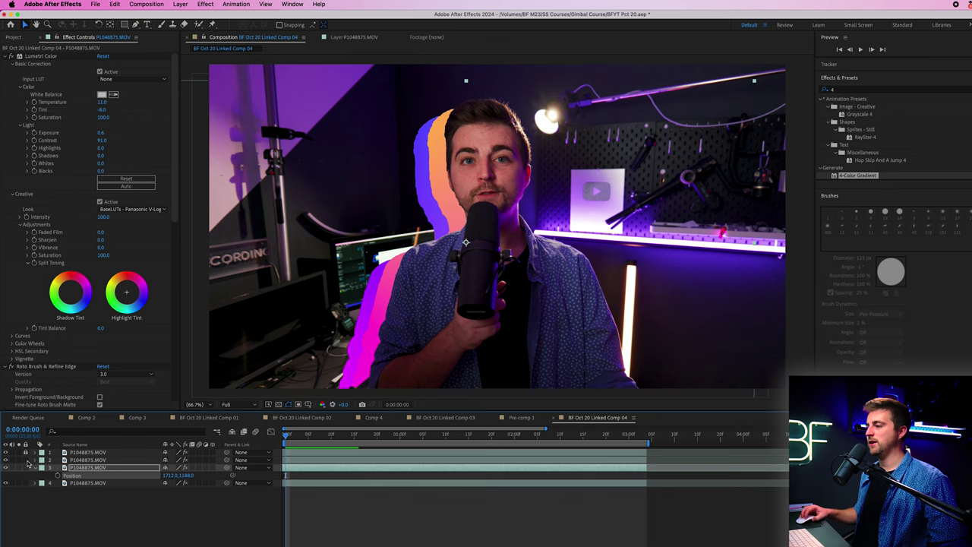
# Set Position keyframes for both silhouette layers at 0:00:01:00
pyautogui.click(88, 459)
pyautogui.moveTo(290, 438); pyautogui.dragTo(402, 438)
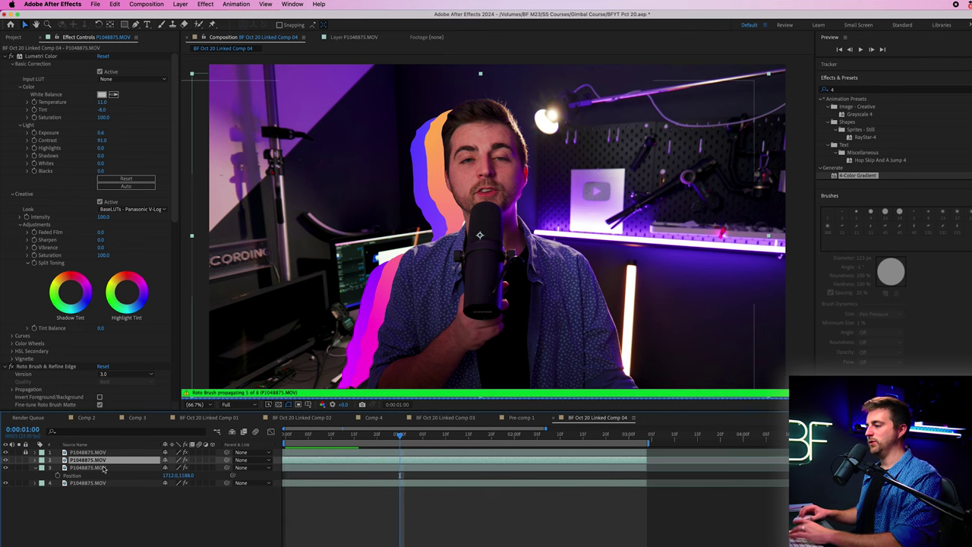
pyautogui.press('p')
pyautogui.click(80, 475)
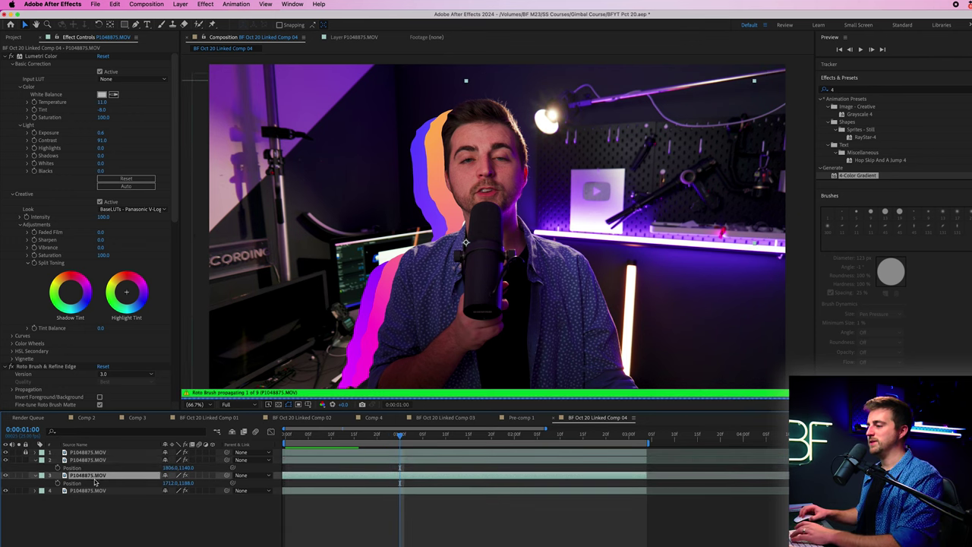
pyautogui.click(58, 467)
pyautogui.click(58, 483)
# At frame 4, hide both silhouettes behind the man, the upper at 1941, 1104 and the lower at 1937, 1140
pyautogui.moveTo(382, 438); pyautogui.dragTo(303, 444)
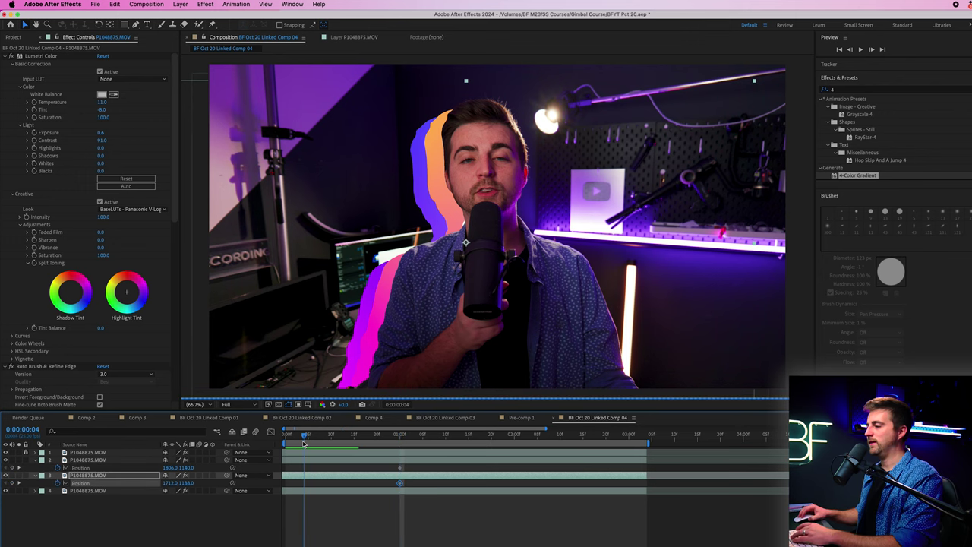
pyautogui.moveTo(391, 317); pyautogui.dragTo(425, 309)
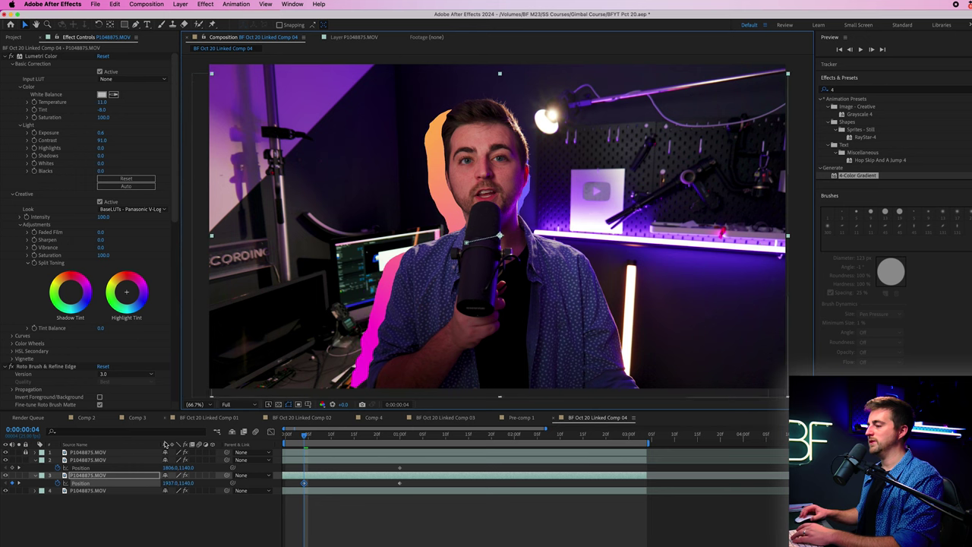
pyautogui.click(94, 460)
pyautogui.moveTo(382, 269); pyautogui.dragTo(403, 265)
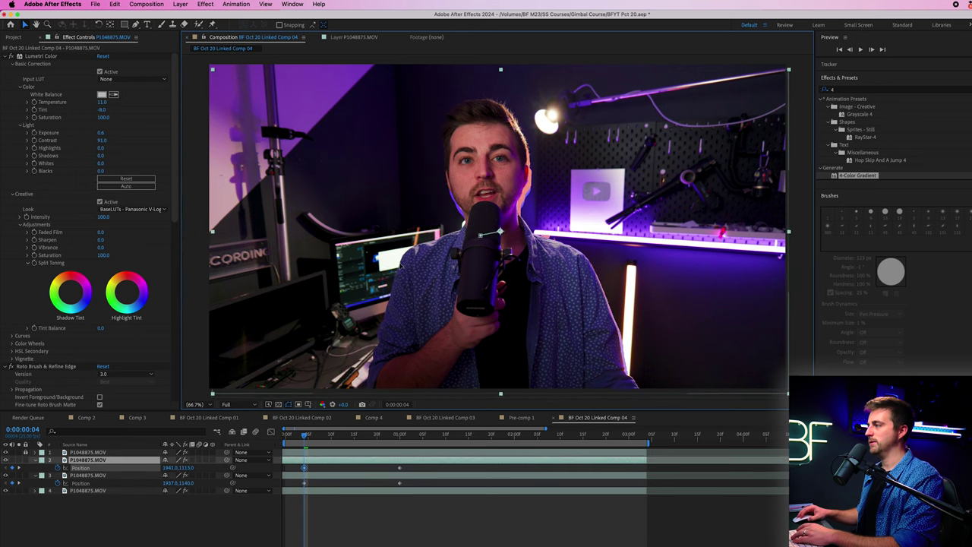
# Trim the start of both silhouette layers to frame 4, where their first Position keyframes sit
pyautogui.moveTo(305, 436)
pyautogui.mouseDown()
pyautogui.moveTo(287, 439)
pyautogui.moveTo(305, 441)
pyautogui.mouseUp()
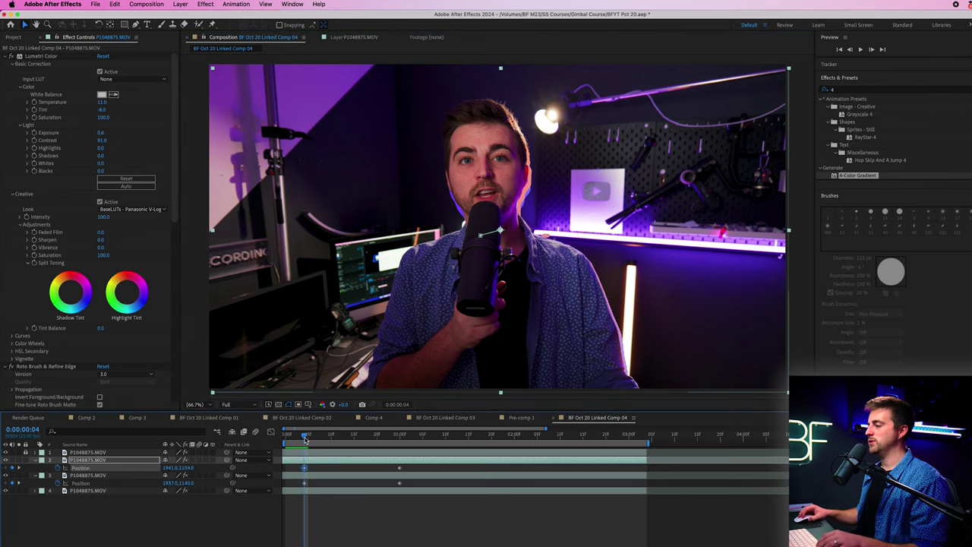
pyautogui.click(304, 475)
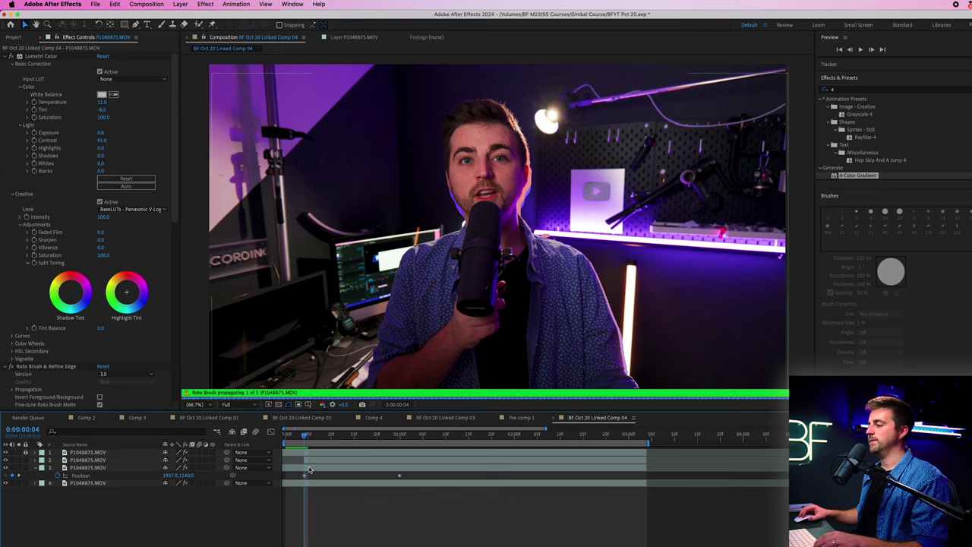
pyautogui.hotkey('alt', '[')
pyautogui.click(293, 476)
# Apply Easy Ease to all Position keyframes of both silhouette layers
pyautogui.press('u')
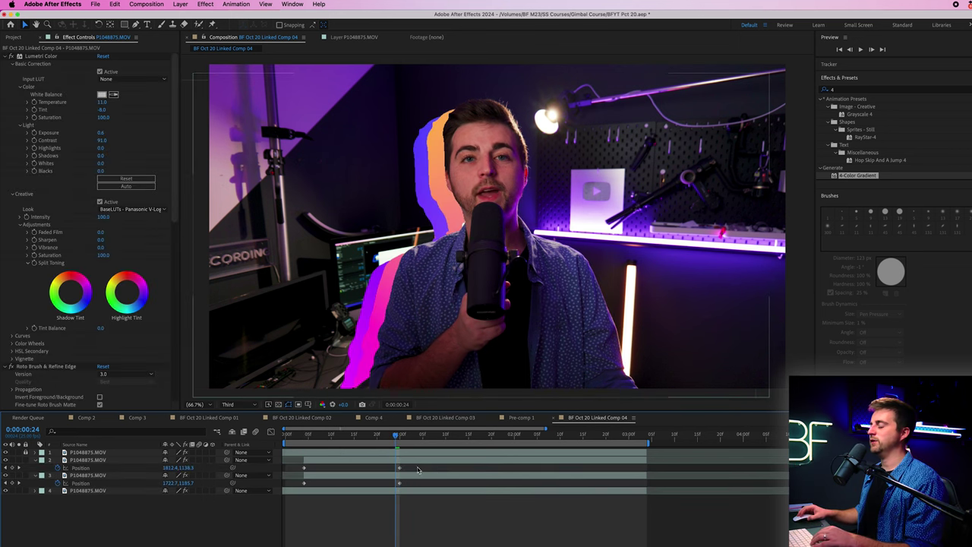
pyautogui.moveTo(416, 470); pyautogui.dragTo(294, 489)
pyautogui.rightClick(304, 484)
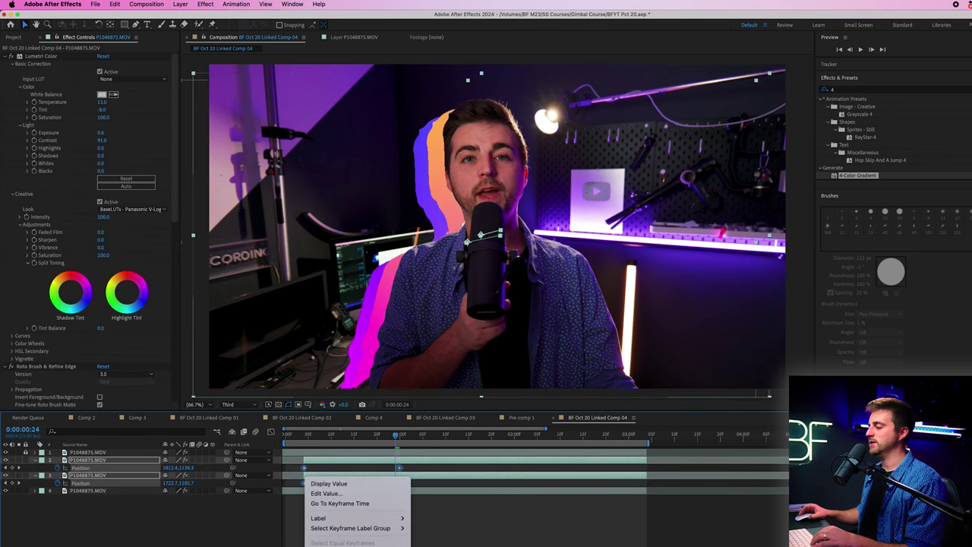
pyautogui.moveTo(357, 528)
pyautogui.click(433, 546)
# Play the opening second repeatedly to review the silhouettes sliding out from behind the man
pyautogui.moveTo(304, 436); pyautogui.dragTo(275, 448)
pyautogui.press('space')
pyautogui.press('space')
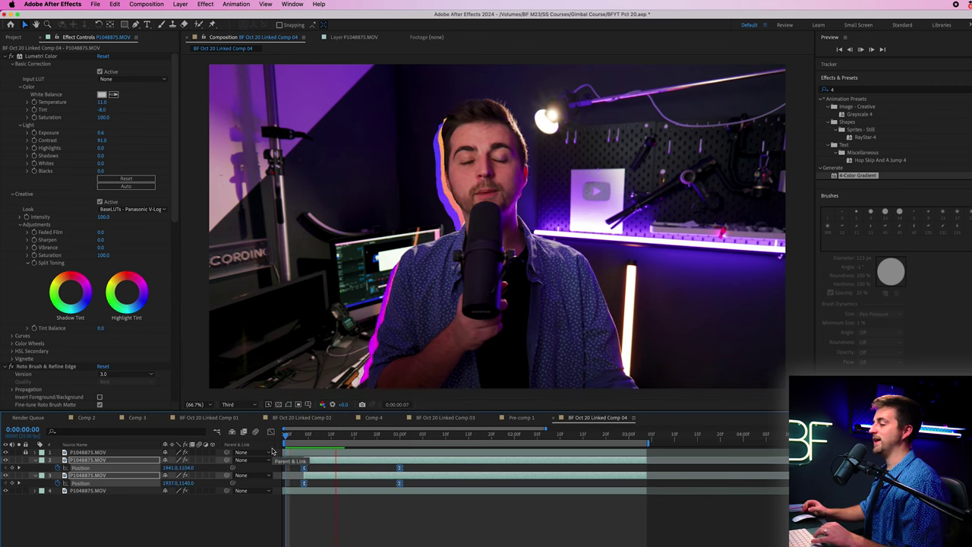
pyautogui.press('space')
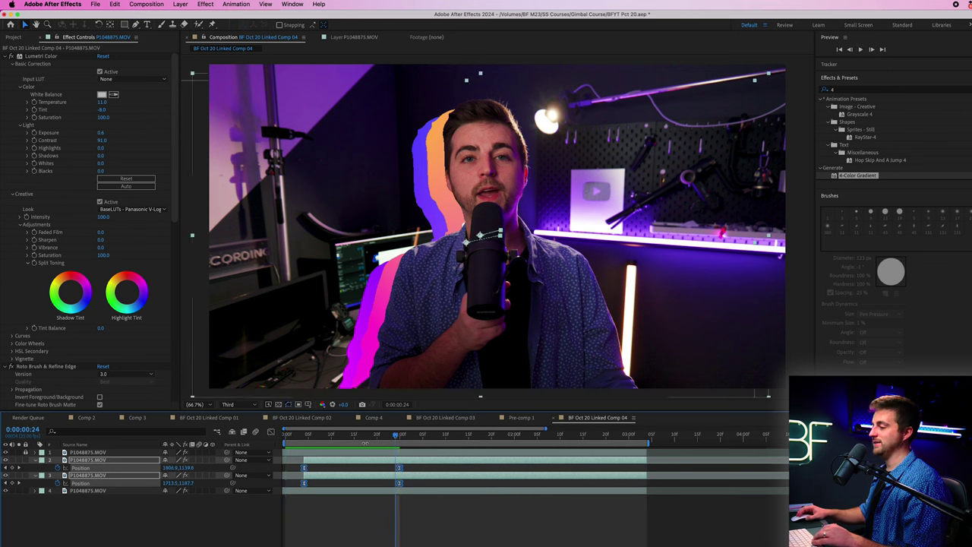
pyautogui.click(298, 436)
pyautogui.press('space')
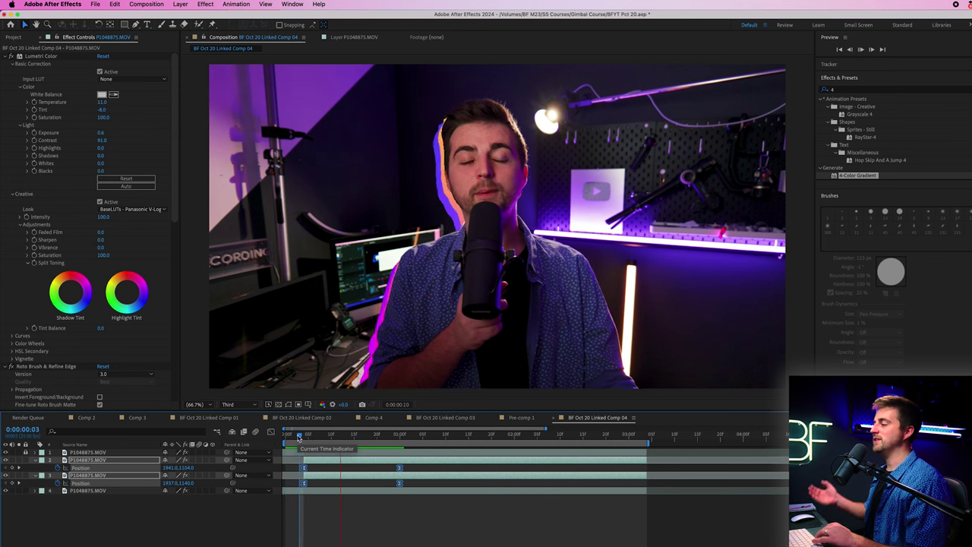
pyautogui.press('space')
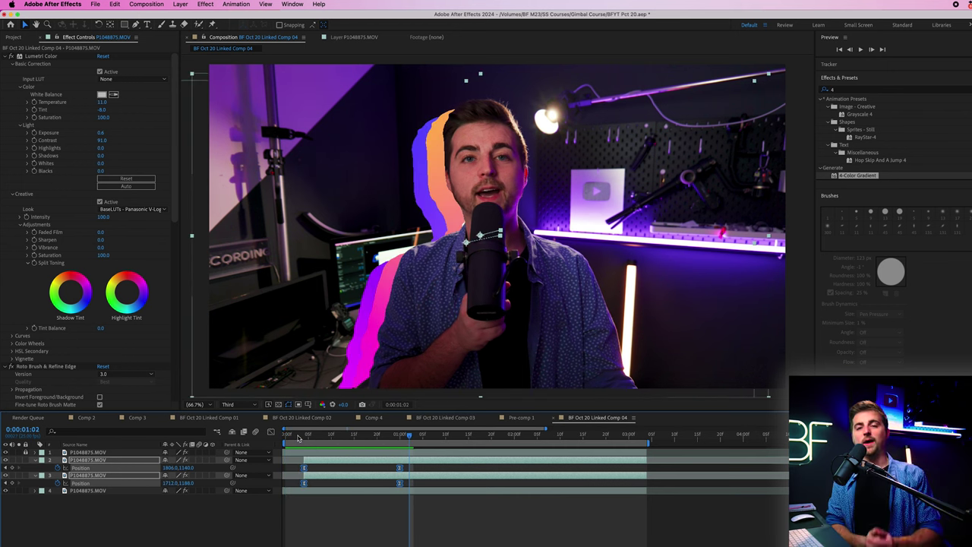